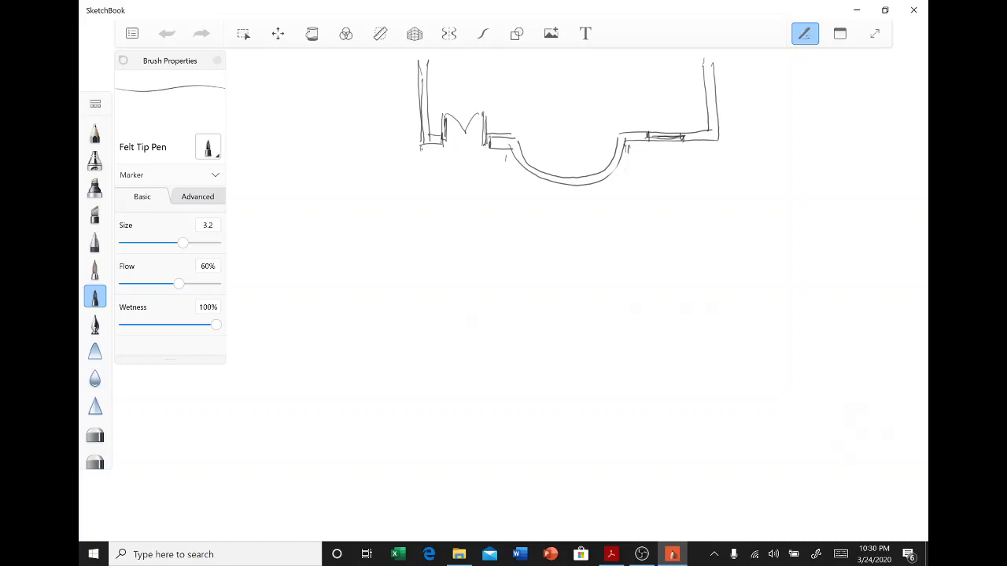
Draw a long horizontal ground line beneath the building plan
left_click_drag(297, 328, 797, 315)
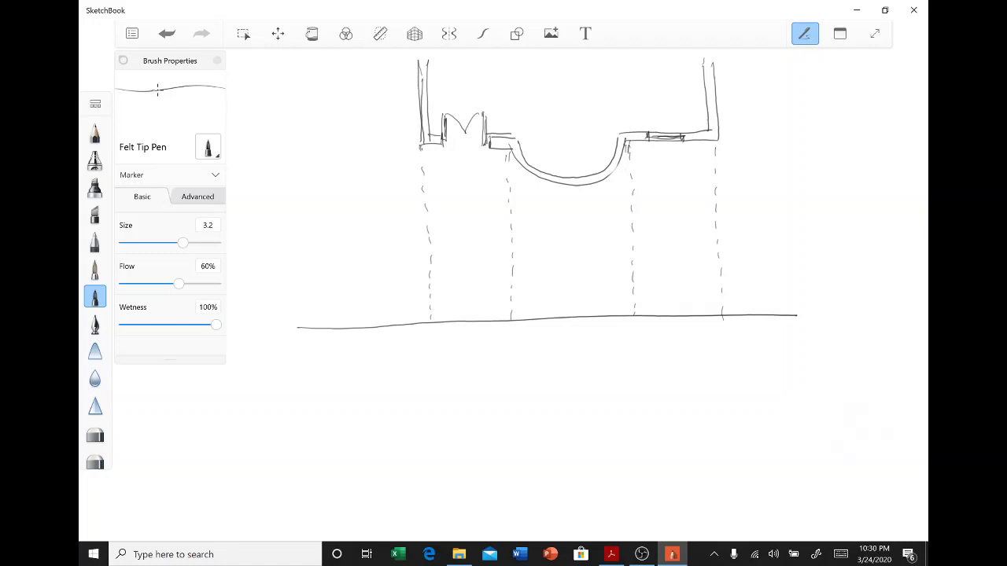
Draw the left wall of the low left block rising from the ground line
left_click_drag(430, 277, 431, 317)
Draw the left block's roof, the tall central block's wall and top, and the right block's roof
left_click_drag(428, 277, 513, 271)
left_click_drag(512, 236, 512, 318)
mouse_move(512, 238)
left_mouse_down()
mouse_move(634, 237)
mouse_move(633, 313)
left_mouse_up()
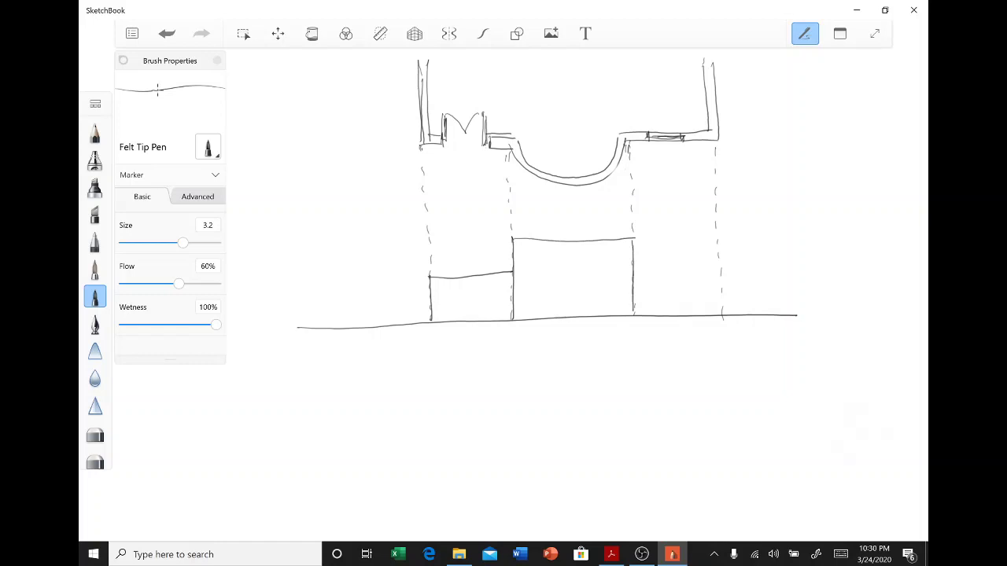
mouse_move(635, 265)
left_mouse_down()
mouse_move(718, 262)
mouse_move(722, 318)
left_mouse_up()
Hatch the left side of the tall central block with vertical strokes
left_click_drag(515, 238, 515, 322)
left_click_drag(519, 241, 519, 315)
left_click_drag(522, 239, 523, 322)
left_click_drag(529, 241, 524, 321)
left_click_drag(534, 251, 531, 316)
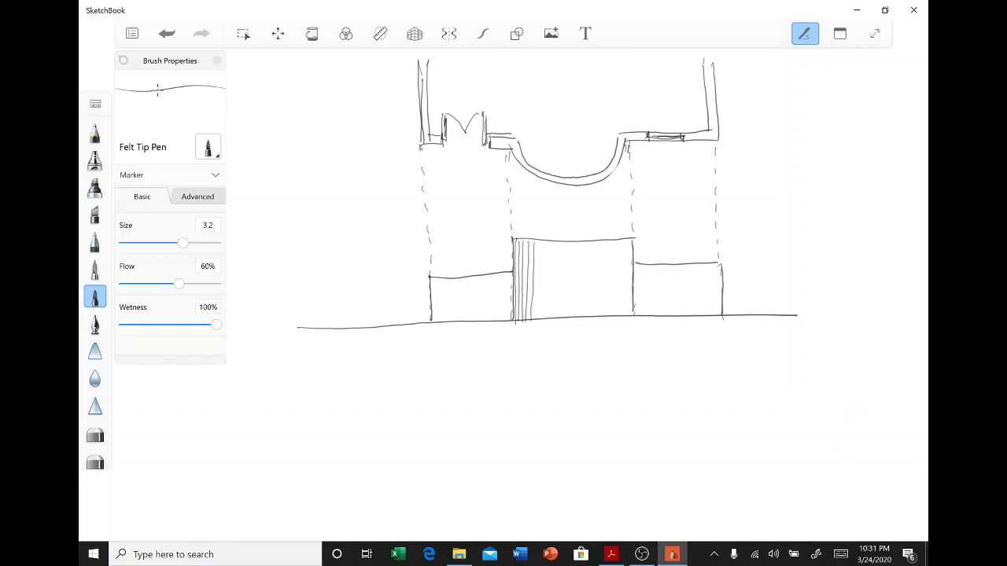
left_click_drag(540, 253, 539, 302)
left_click_drag(550, 253, 549, 314)
Hatch the central block's right side, working inward and darkening the right edge
left_click_drag(631, 239, 632, 303)
left_click_drag(627, 242, 628, 318)
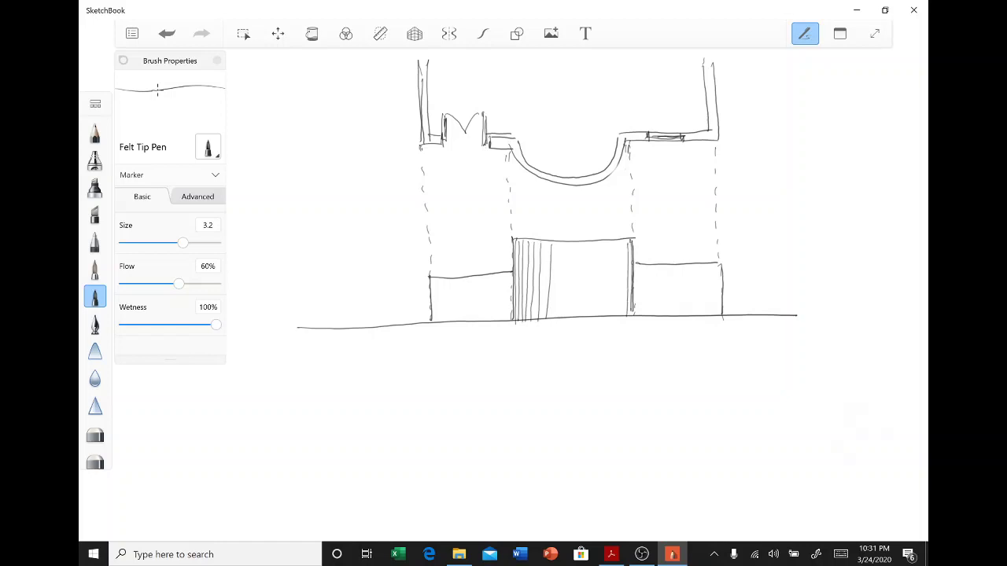
left_click_drag(624, 244, 620, 318)
left_click_drag(612, 245, 611, 308)
left_click_drag(603, 247, 602, 313)
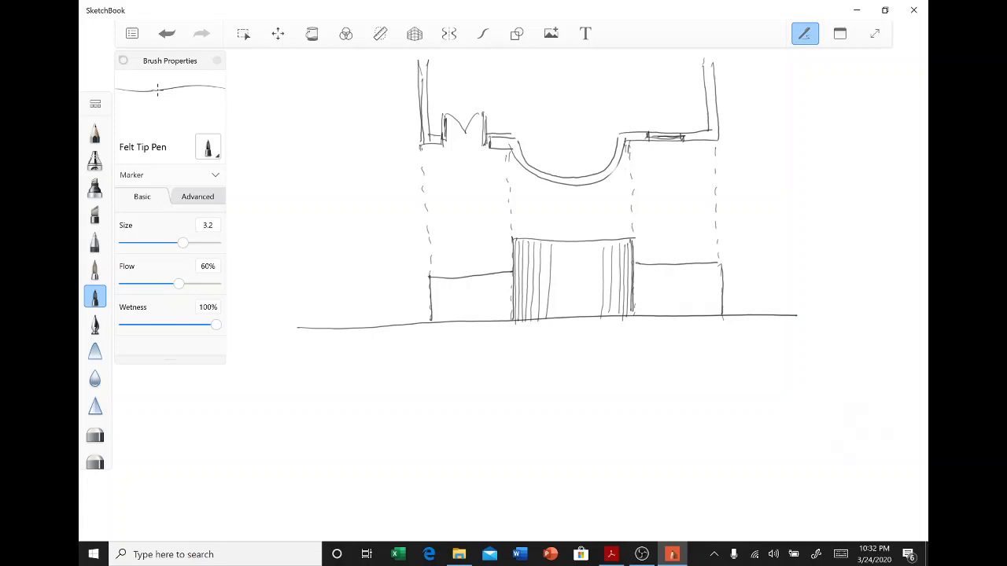
left_click_drag(629, 244, 629, 318)
left_click_drag(631, 280, 630, 317)
mouse_move(631, 253)
left_mouse_down()
mouse_move(631, 318)
mouse_move(624, 292)
left_mouse_up()
left_click_drag(618, 252, 617, 297)
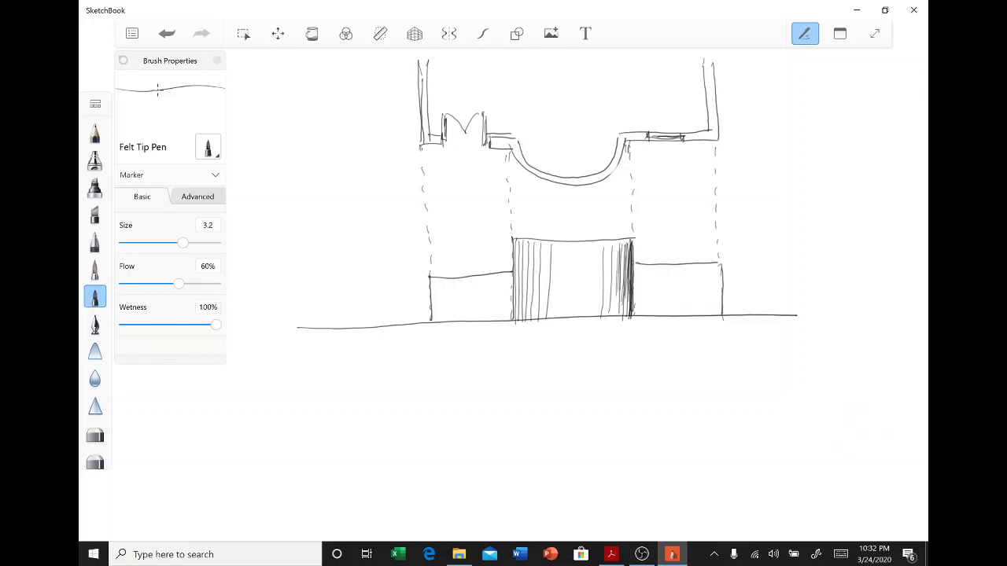
Darken the central block's left edge and densify the hatching beside it
left_click_drag(514, 241, 515, 313)
left_click_drag(516, 258, 517, 308)
left_click_drag(517, 239, 518, 315)
left_click_drag(517, 256, 513, 330)
left_click_drag(518, 246, 517, 315)
left_click_drag(524, 239, 524, 312)
left_click_drag(527, 258, 527, 315)
mouse_move(532, 239)
left_mouse_down()
mouse_move(535, 317)
mouse_move(542, 299)
left_mouse_up()
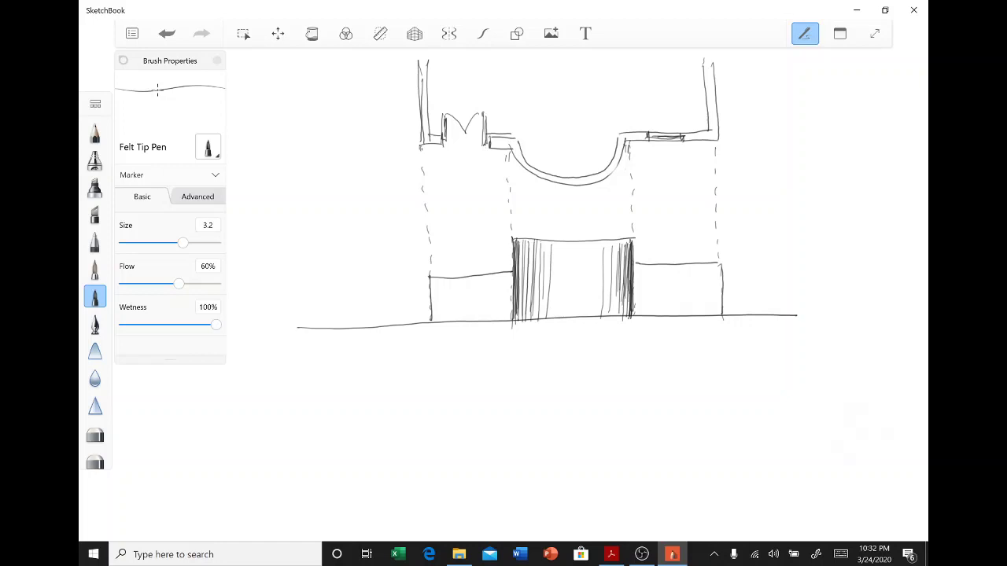
Draw a door in the left block and a small window in the right block
mouse_move(456, 293)
left_mouse_down()
mouse_move(456, 321)
mouse_move(484, 294)
mouse_move(492, 322)
left_mouse_up()
left_click_drag(472, 298, 472, 321)
left_click_drag(667, 279, 680, 278)
mouse_move(652, 281)
left_mouse_down()
mouse_move(653, 305)
mouse_move(684, 297)
left_mouse_up()
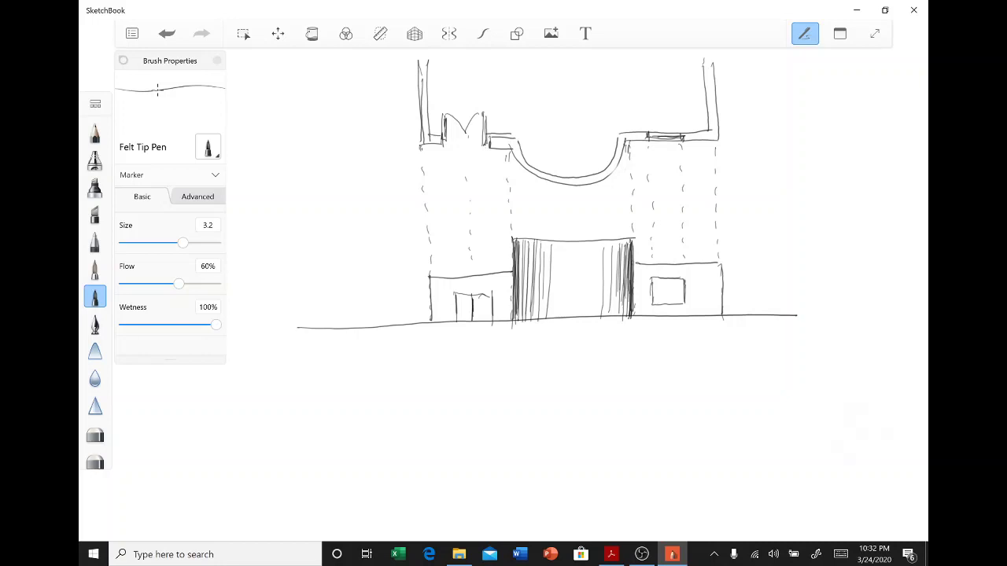
Draw a lower ground line with a low left, tall central and right block on it
left_click_drag(343, 462, 833, 458)
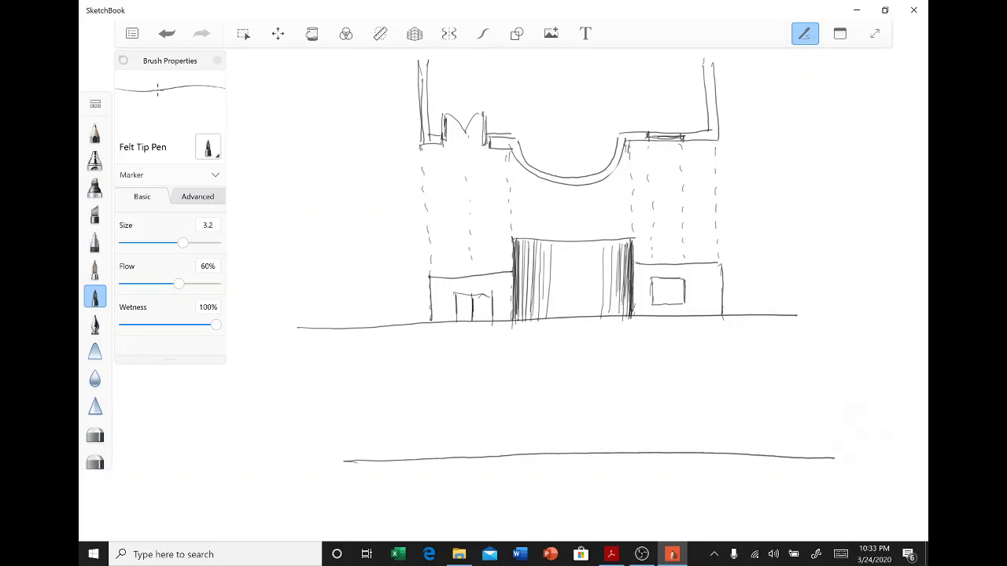
mouse_move(424, 410)
left_mouse_down()
mouse_move(426, 458)
mouse_move(449, 412)
mouse_move(501, 411)
mouse_move(508, 401)
mouse_move(511, 455)
left_mouse_up()
mouse_move(507, 381)
left_mouse_down()
mouse_move(635, 379)
mouse_move(636, 453)
left_mouse_up()
mouse_move(645, 418)
left_mouse_down()
mouse_move(716, 417)
mouse_move(716, 453)
left_mouse_up()
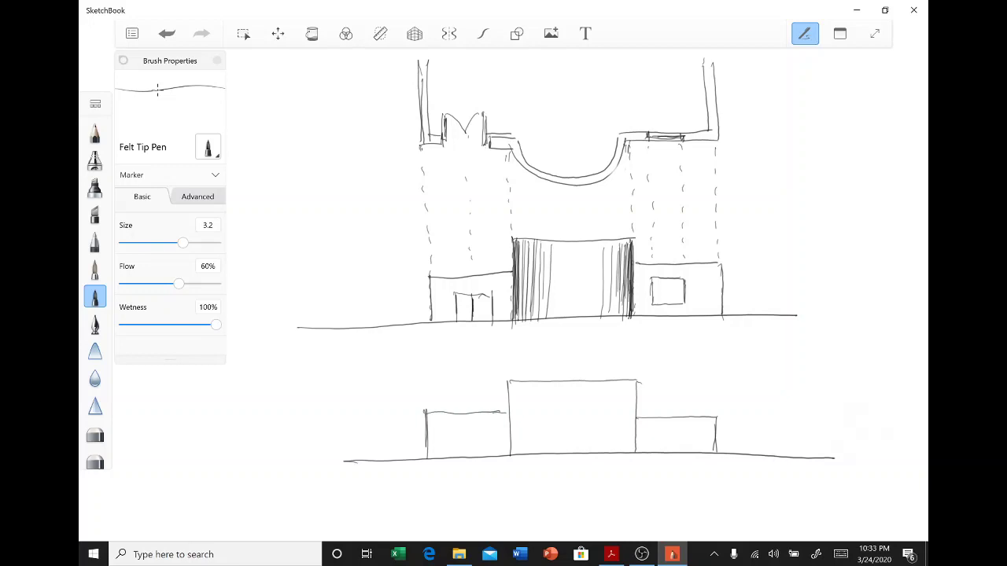
Scribble-hatch down the lower central block's left side, darkening its top-left corner
left_click_drag(510, 386, 537, 390)
mouse_move(510, 395)
left_mouse_down()
mouse_move(541, 397)
mouse_move(531, 398)
left_mouse_up()
left_click_drag(510, 404, 540, 414)
mouse_move(516, 423)
left_mouse_down()
mouse_move(533, 423)
mouse_move(529, 437)
left_mouse_up()
left_click_drag(513, 443, 543, 445)
left_click_drag(514, 450, 551, 446)
mouse_move(513, 445)
left_mouse_down()
mouse_move(538, 444)
mouse_move(553, 396)
left_mouse_up()
left_click_drag(510, 393, 557, 387)
left_click_drag(516, 396, 551, 391)
mouse_move(510, 393)
left_mouse_down()
mouse_move(538, 388)
mouse_move(530, 397)
left_mouse_up()
mouse_move(512, 405)
left_mouse_down()
mouse_move(532, 399)
mouse_move(526, 454)
mouse_move(510, 409)
mouse_move(525, 390)
left_mouse_up()
Darken the lower central block's top-left corner and left edge with dense strokes
mouse_move(511, 392)
left_mouse_down()
mouse_move(524, 384)
mouse_move(511, 398)
left_mouse_up()
left_click_drag(512, 392, 508, 403)
left_click_drag(513, 397, 512, 432)
mouse_move(516, 424)
left_mouse_down()
mouse_move(510, 455)
mouse_move(514, 412)
left_mouse_up()
mouse_move(525, 398)
left_mouse_down()
mouse_move(513, 404)
mouse_move(511, 387)
left_mouse_up()
left_click_drag(525, 383, 516, 386)
left_click_drag(540, 382, 527, 385)
left_click_drag(546, 384, 527, 389)
left_click_drag(536, 388, 523, 396)
left_click_drag(533, 397, 518, 409)
Carry the left-side hatching down to the bottom of the lower block
left_click_drag(548, 404, 526, 418)
left_click_drag(538, 417, 522, 435)
left_click_drag(536, 429, 520, 452)
left_click_drag(546, 448, 533, 454)
left_click_drag(546, 450, 526, 456)
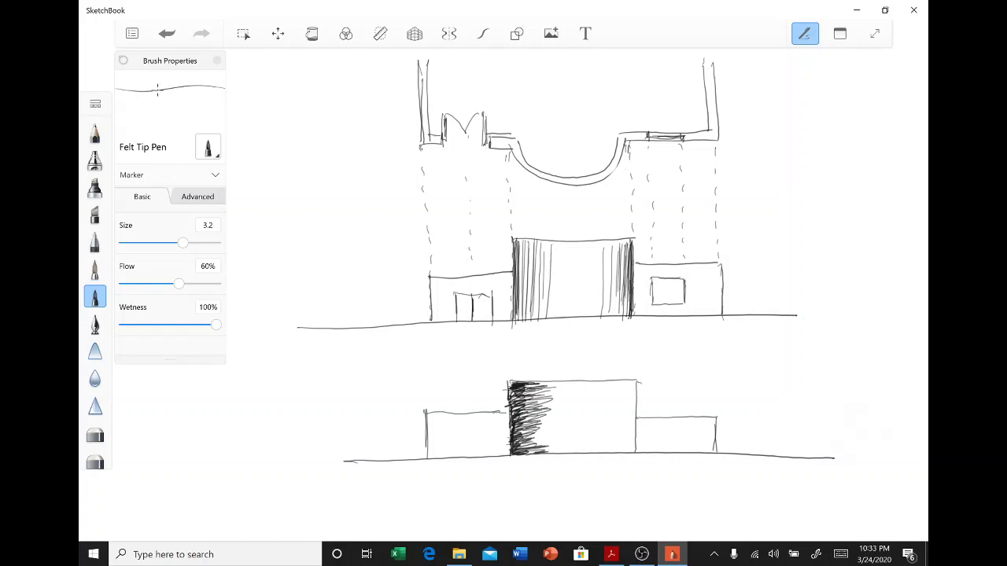
Hatch the lower block's right side from the top corner down to the ground
mouse_move(634, 385)
left_mouse_down()
mouse_move(603, 386)
mouse_move(617, 395)
left_mouse_up()
left_click_drag(634, 395, 616, 403)
left_click_drag(636, 404, 617, 414)
left_click_drag(638, 413, 621, 424)
left_click_drag(635, 425, 617, 435)
left_click_drag(635, 435, 606, 446)
left_click_drag(636, 444, 601, 452)
mouse_move(628, 450)
left_mouse_down()
mouse_move(595, 453)
mouse_move(608, 453)
left_mouse_up()
left_click_drag(633, 451, 617, 448)
Layer a second pass of strokes up the right side, from bottom corner to top
left_click_drag(635, 439, 615, 444)
left_click_drag(634, 434, 618, 438)
left_click_drag(636, 431, 617, 434)
left_click_drag(635, 426, 618, 431)
left_click_drag(634, 417, 620, 421)
left_click_drag(635, 413, 616, 417)
left_click_drag(632, 405, 616, 407)
left_click_drag(638, 396, 621, 401)
left_click_drag(632, 389, 617, 390)
Widen the right dark band inward from the top down to the base
left_click_drag(633, 386, 603, 396)
left_click_drag(634, 396, 603, 414)
left_click_drag(616, 416, 603, 426)
left_click_drag(621, 423, 603, 437)
left_click_drag(618, 436, 595, 450)
Trace the lower block's right and left edges with dark vertical strokes
left_click_drag(633, 387, 633, 452)
left_click_drag(634, 420, 634, 438)
left_click_drag(634, 393, 633, 462)
mouse_move(511, 398)
left_mouse_down()
mouse_move(512, 434)
mouse_move(509, 420)
left_mouse_up()
left_click_drag(508, 384, 509, 449)
left_click_drag(508, 413, 508, 453)
mouse_move(510, 393)
left_mouse_down()
mouse_move(509, 453)
mouse_move(510, 397)
mouse_move(525, 397)
left_mouse_up()
Touch up the top edge, bottom-left shading and right band of the lower block
left_click_drag(610, 384, 629, 380)
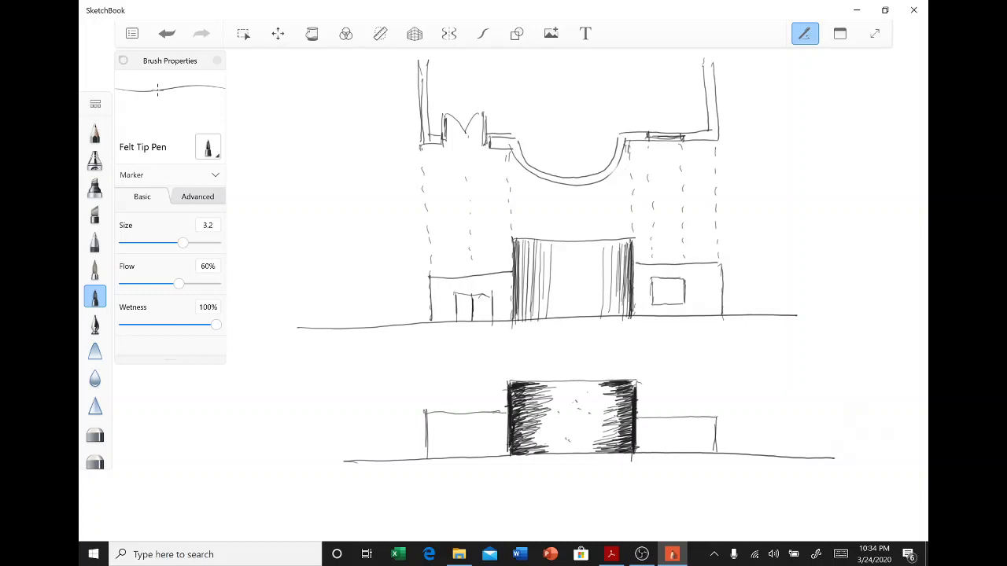
left_click_drag(543, 385, 556, 382)
mouse_move(525, 441)
left_mouse_down()
mouse_move(543, 436)
mouse_move(568, 452)
mouse_move(546, 449)
left_mouse_up()
mouse_move(612, 450)
left_mouse_down()
mouse_move(633, 444)
mouse_move(619, 434)
left_mouse_up()
left_click_drag(598, 433, 615, 425)
mouse_move(601, 422)
left_mouse_down()
mouse_move(617, 419)
mouse_move(617, 403)
left_mouse_up()
left_click_drag(593, 402, 617, 398)
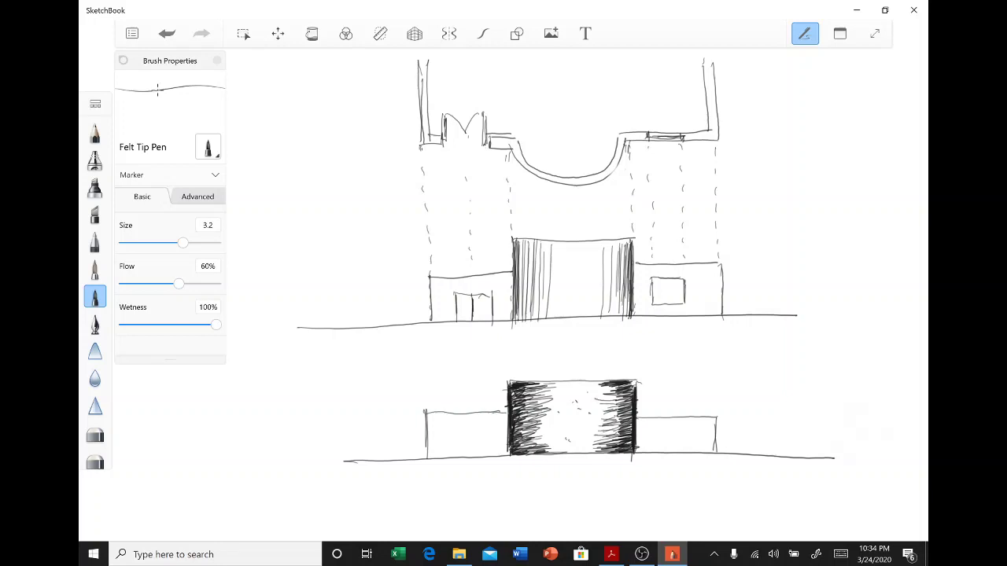